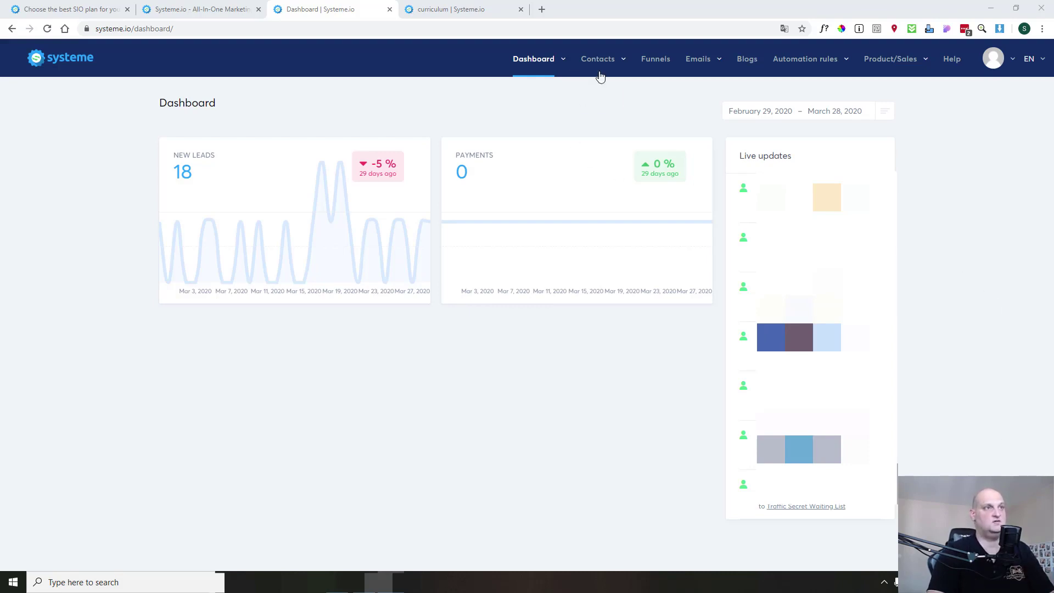
Open Contacts > Contacts and scroll through the 64 contacts tagged From-BL-30JoursEssai and Français.
{"action": "left_click", "coordinate": [619, 61]}
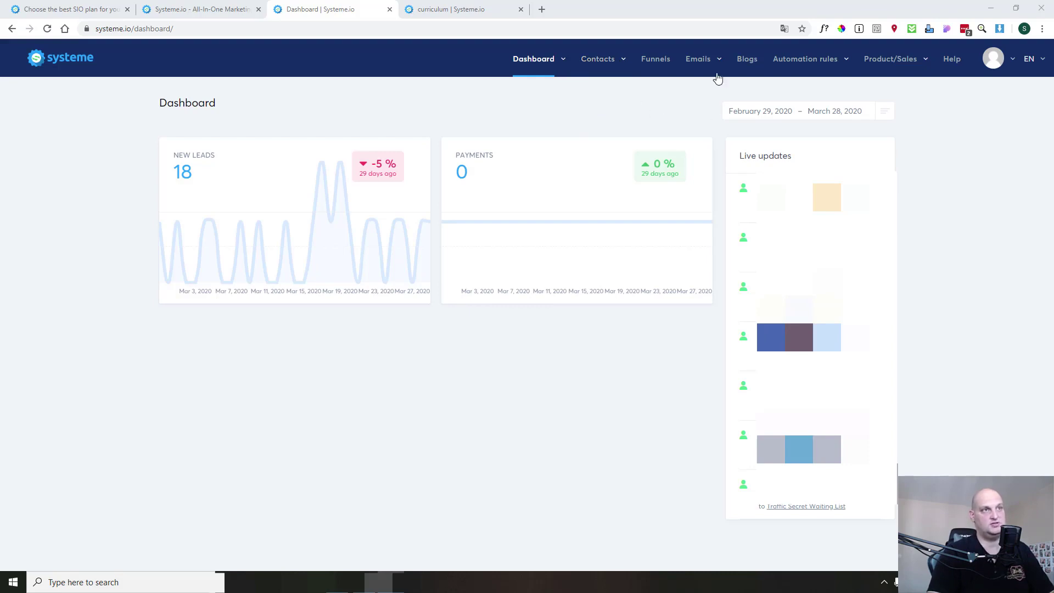
{"action": "mouse_move", "coordinate": [709, 65]}
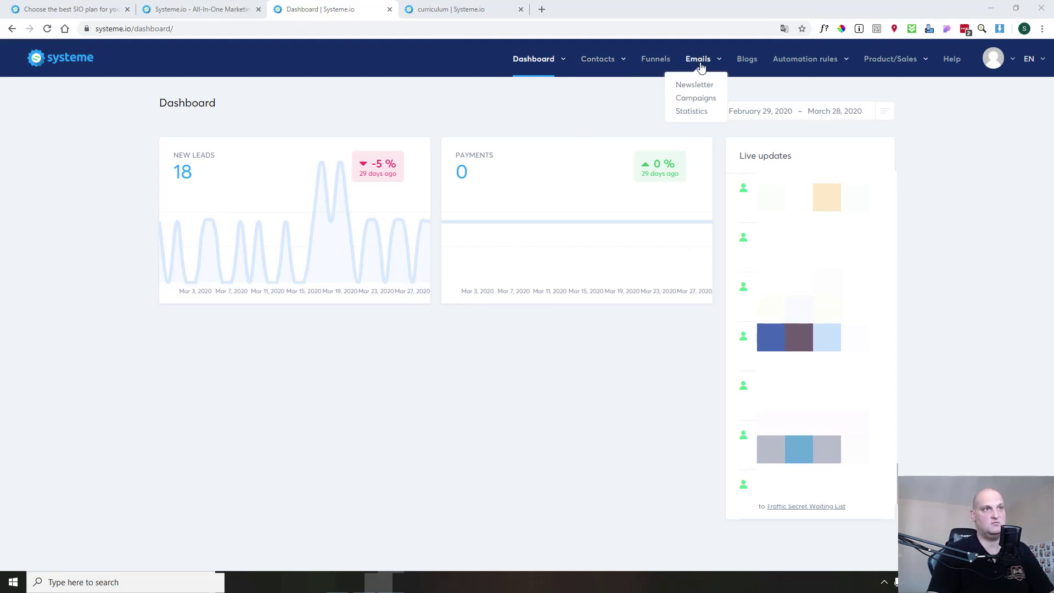
{"action": "mouse_move", "coordinate": [603, 60]}
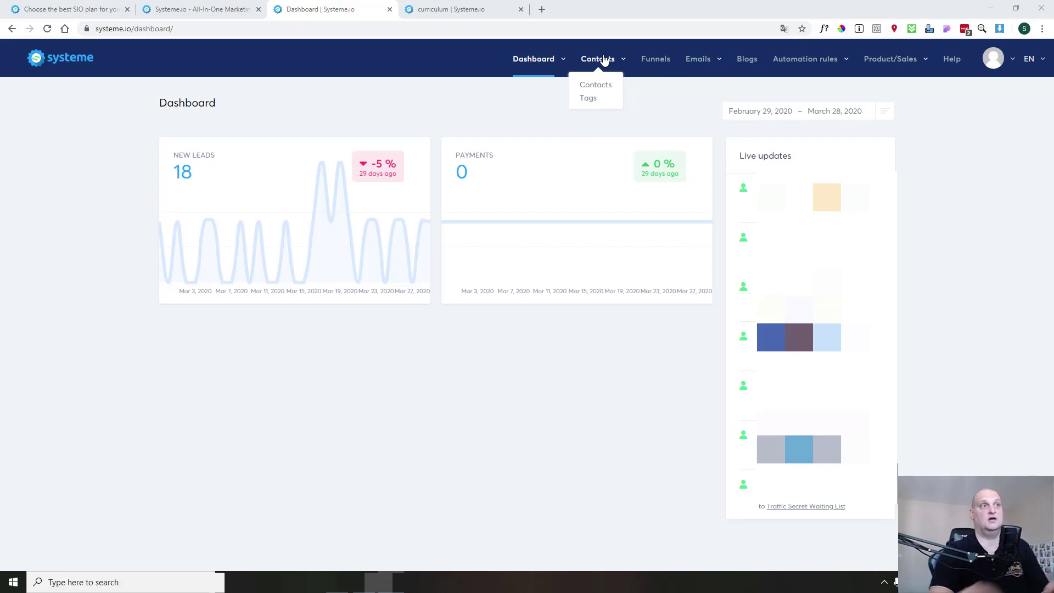
{"action": "left_click", "coordinate": [600, 88]}
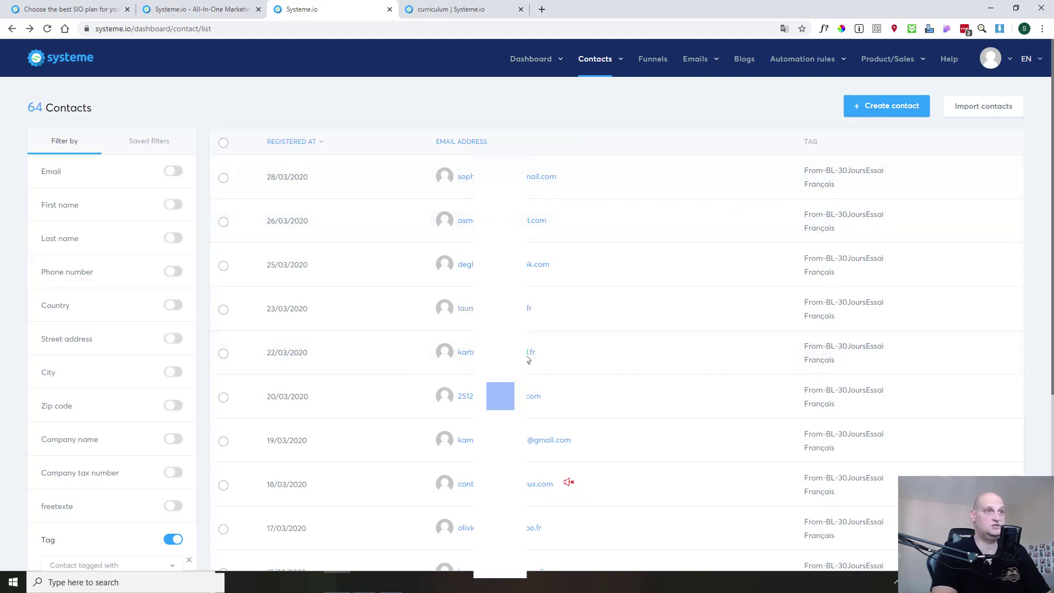
{"action": "scroll", "coordinate": [560, 274], "scroll_direction": "down", "scroll_amount": 3}
{"action": "scroll", "coordinate": [551, 307], "scroll_direction": "up", "scroll_amount": 3}
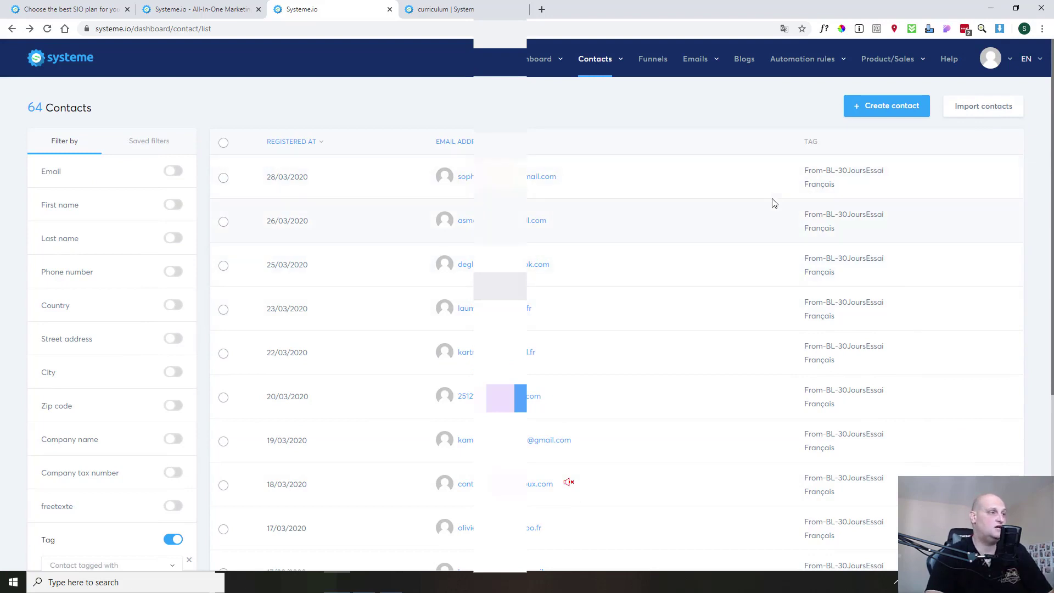
Open the first contact's detail page and scroll to its checked Français and From-BL-30JoursEssai tags.
{"action": "left_click", "coordinate": [528, 181]}
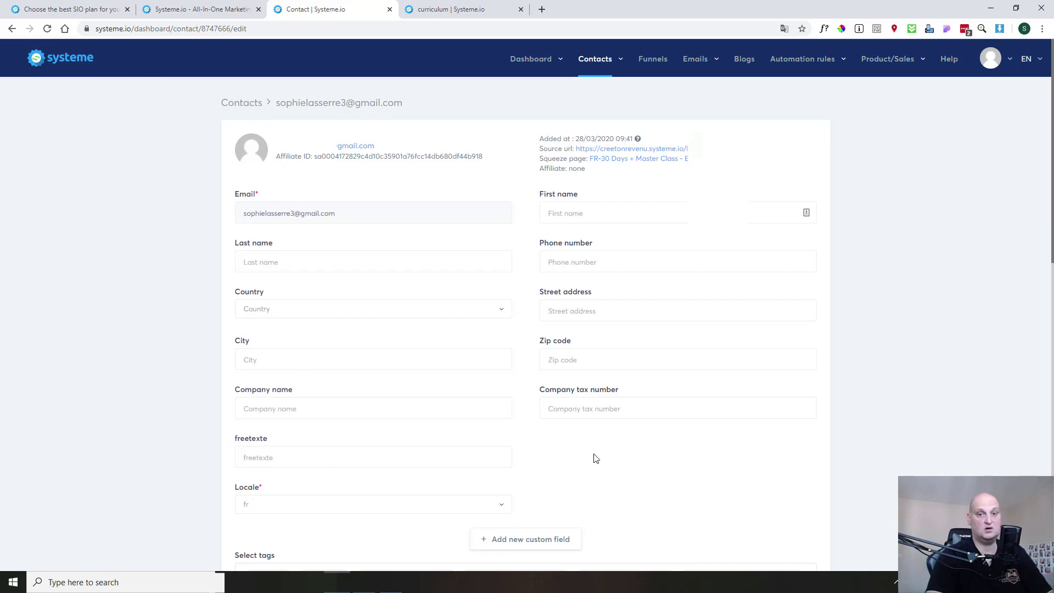
{"action": "scroll", "coordinate": [593, 457], "scroll_direction": "down", "scroll_amount": 1}
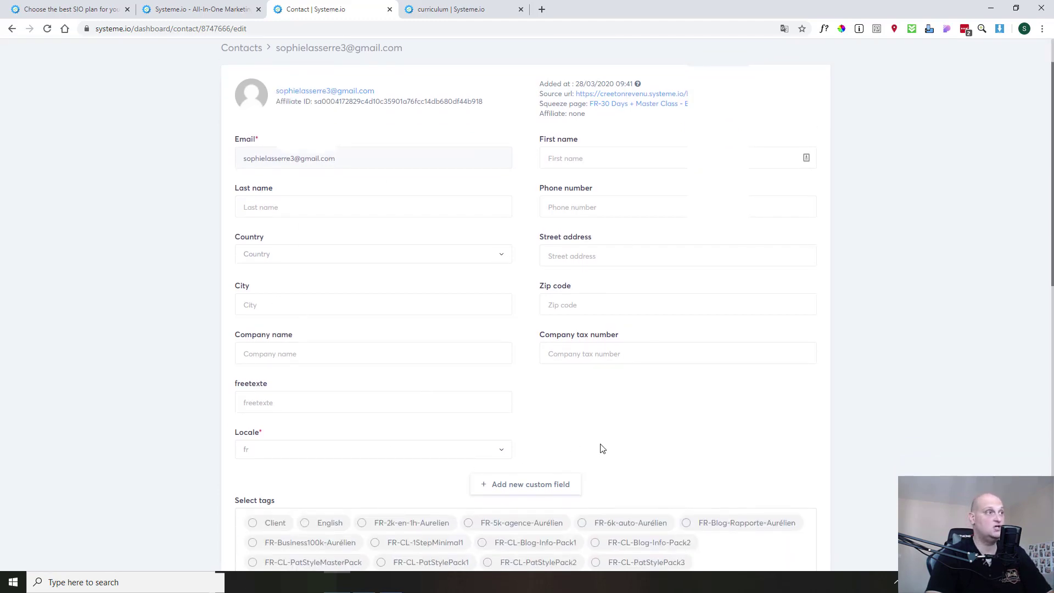
{"action": "scroll", "coordinate": [602, 447], "scroll_direction": "up", "scroll_amount": 1}
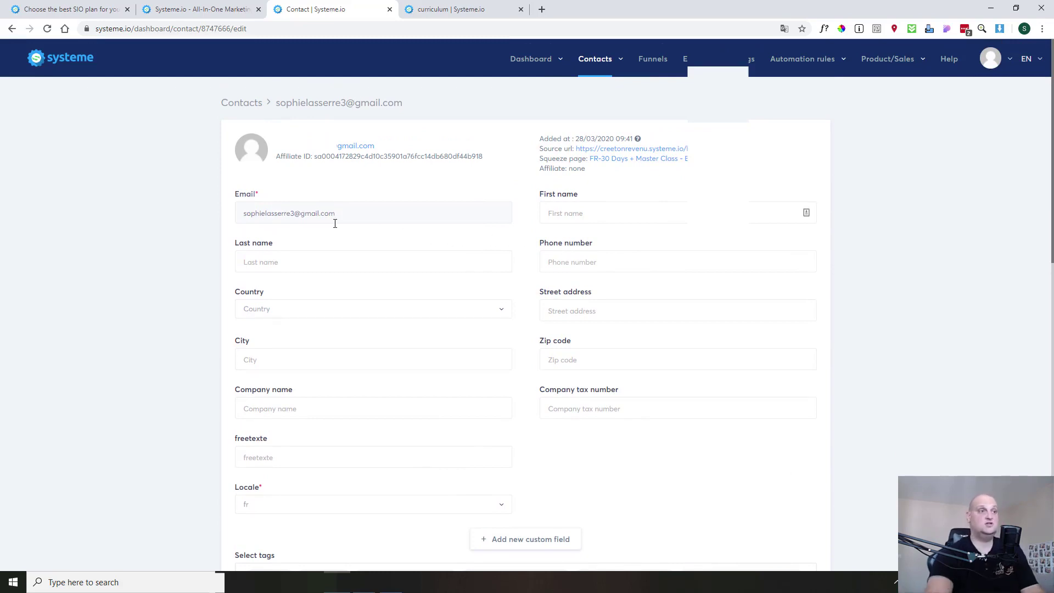
{"action": "scroll", "coordinate": [585, 275], "scroll_direction": "down", "scroll_amount": 7}
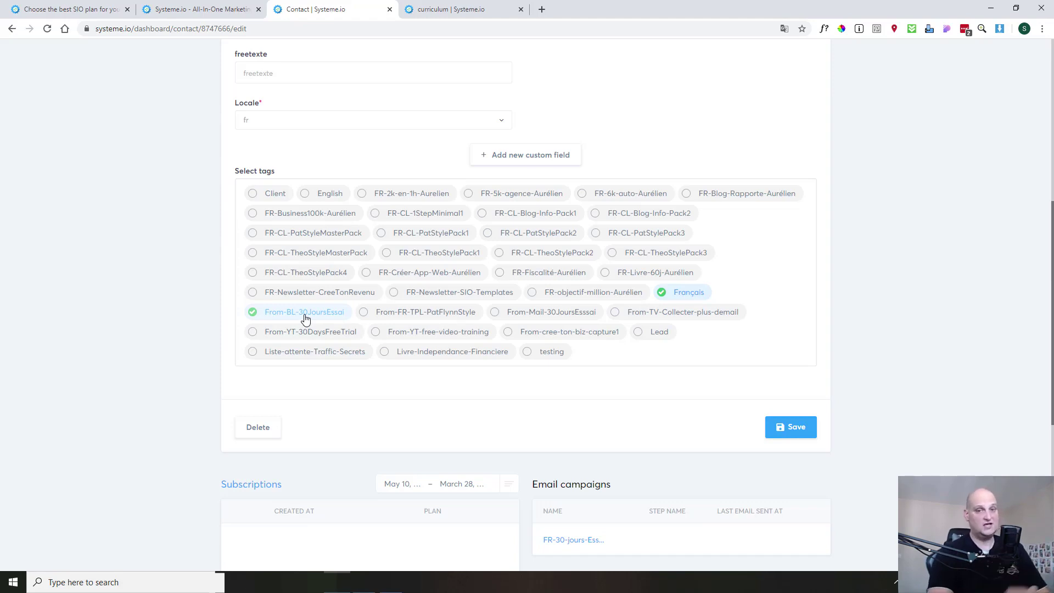
{"action": "scroll", "coordinate": [472, 269], "scroll_direction": "down", "scroll_amount": 6}
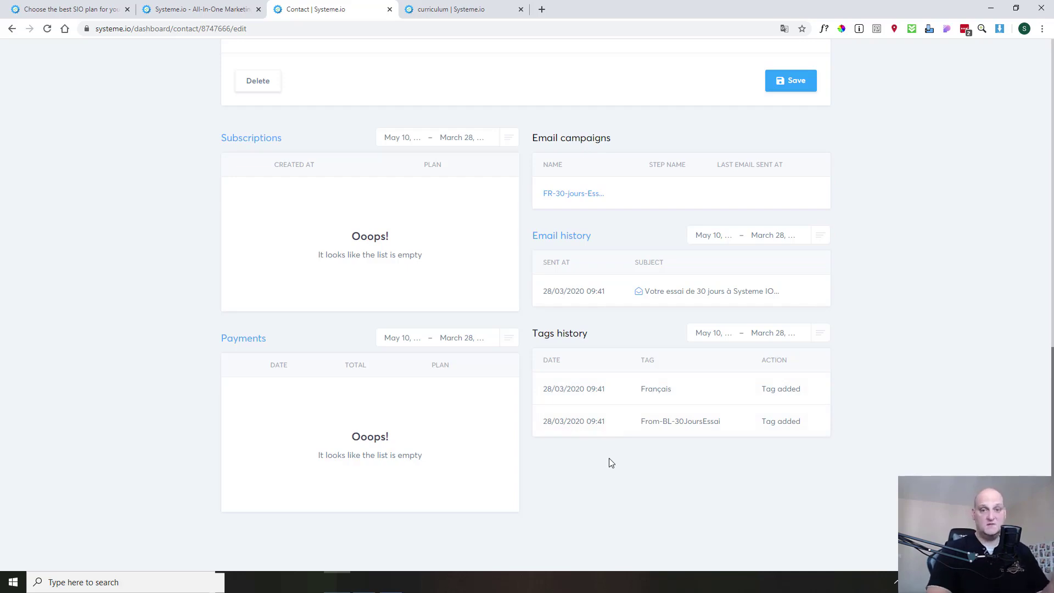
{"action": "scroll", "coordinate": [610, 463], "scroll_direction": "up", "scroll_amount": 10}
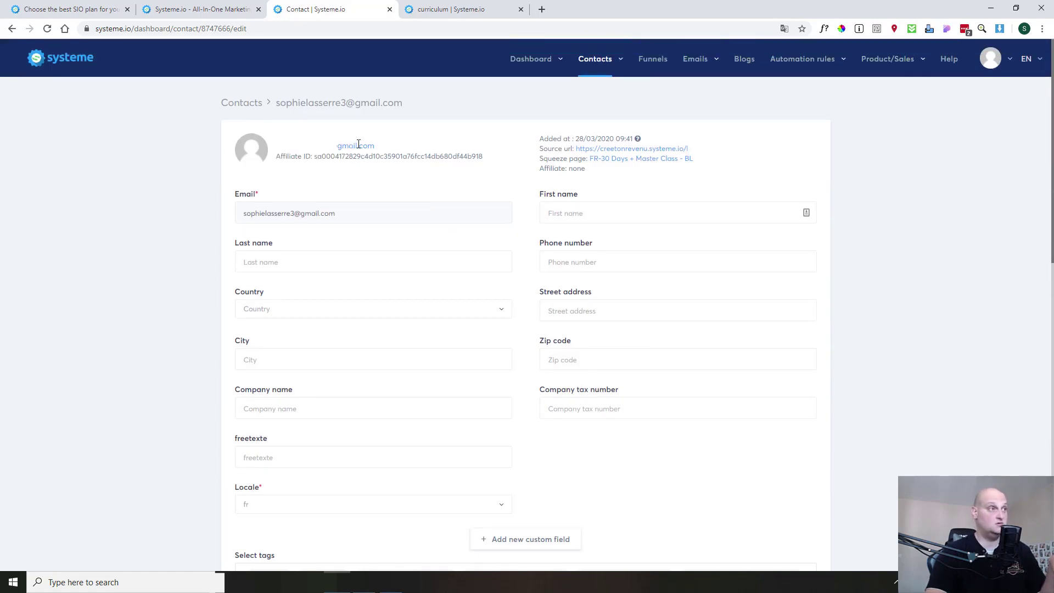
Return to the contacts list, select the 28/03/2020 contact, and close Add tag without tagging.
{"action": "left_click", "coordinate": [249, 110]}
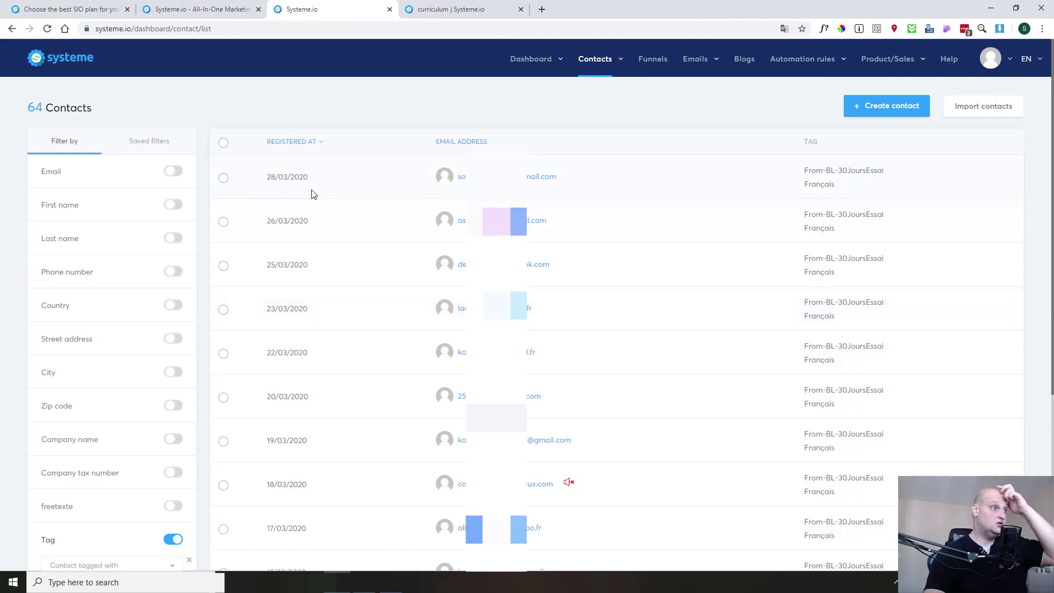
{"action": "left_click", "coordinate": [223, 179]}
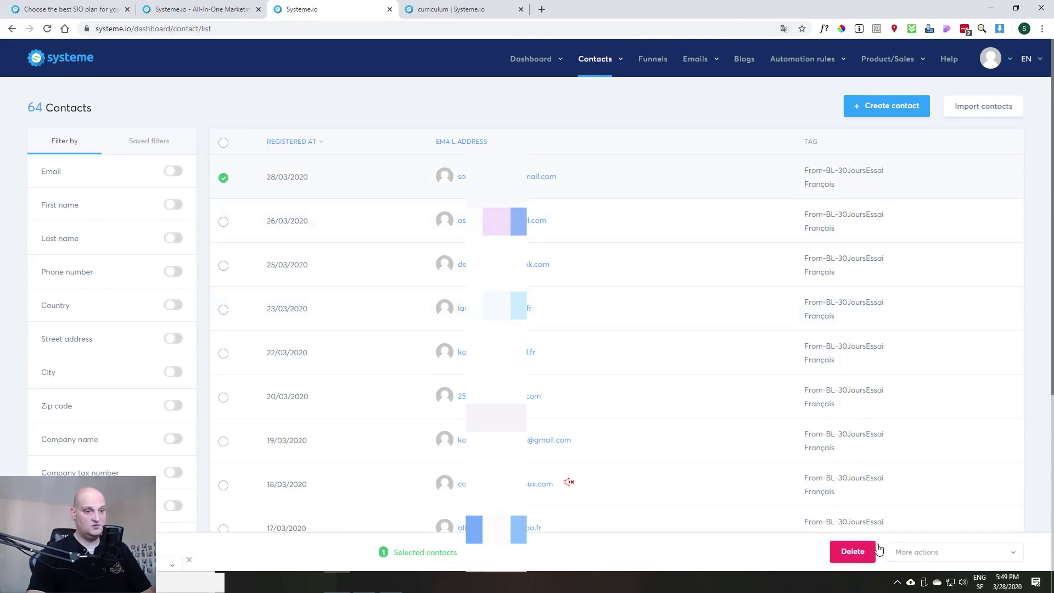
{"action": "left_click", "coordinate": [1010, 556]}
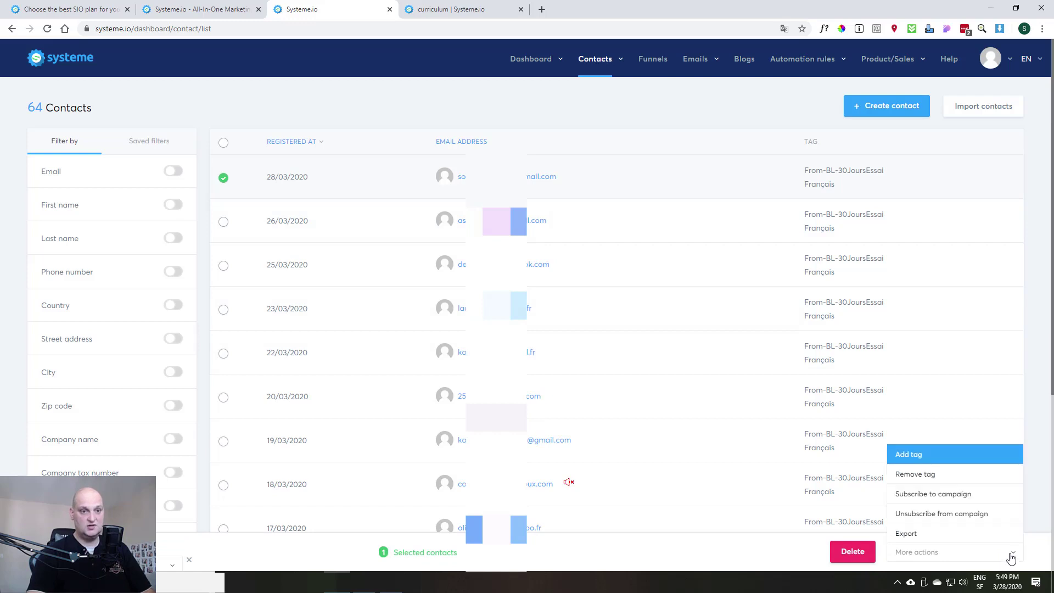
{"action": "left_click", "coordinate": [964, 458]}
{"action": "left_click", "coordinate": [606, 154]}
{"action": "left_click", "coordinate": [630, 137]}
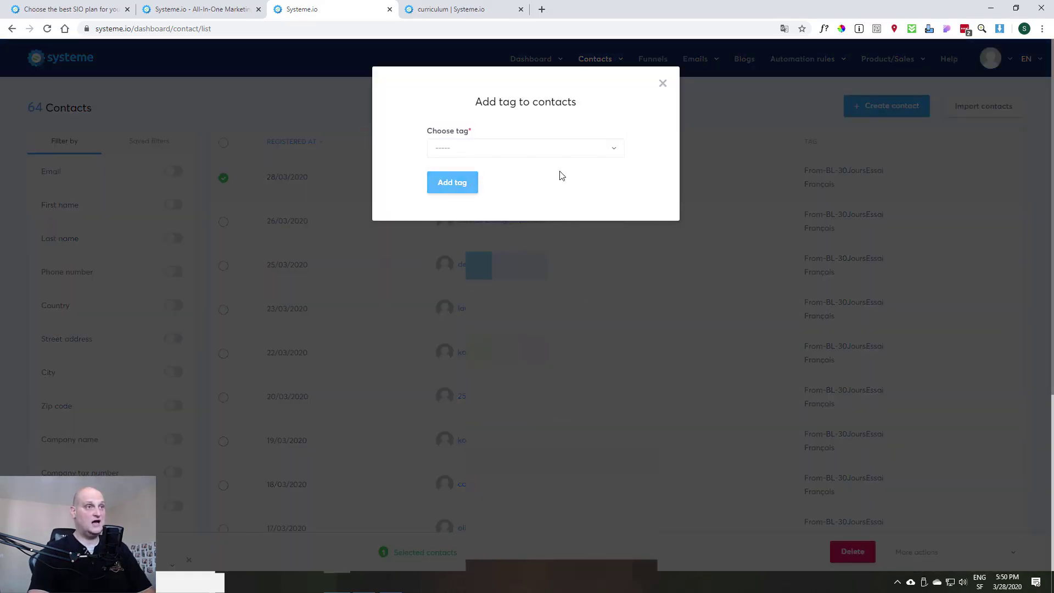
{"action": "left_click", "coordinate": [663, 84]}
{"action": "left_click", "coordinate": [1012, 553]}
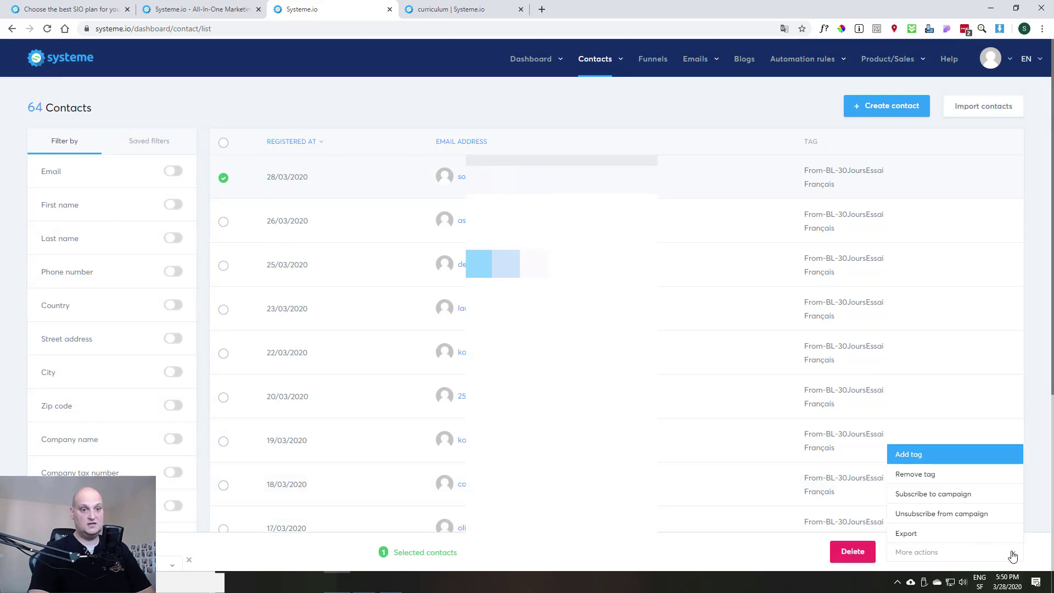
{"action": "left_click", "coordinate": [984, 539]}
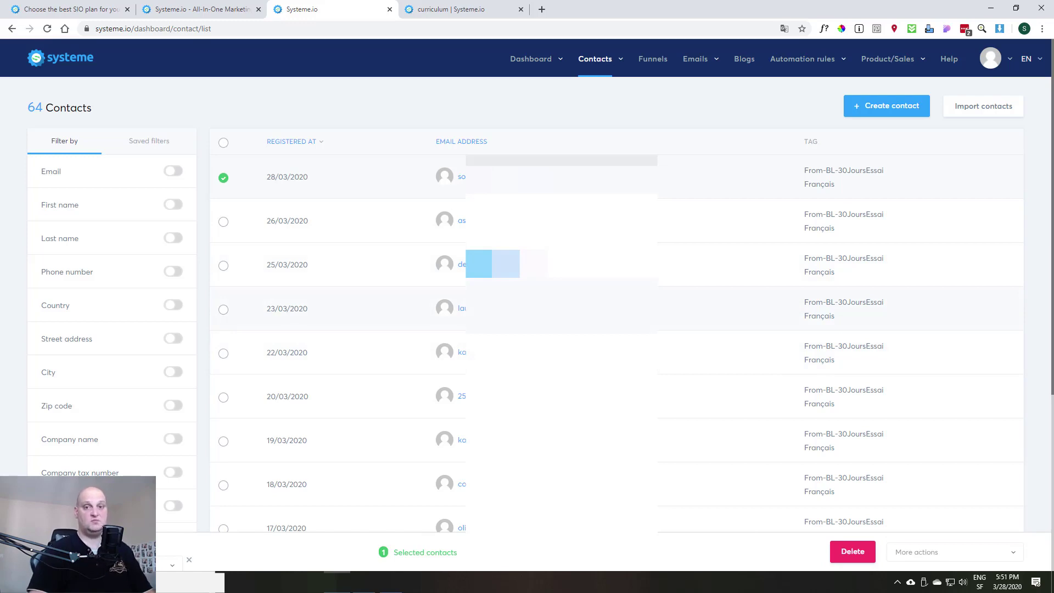
{"action": "scroll", "coordinate": [604, 285], "scroll_direction": "down", "scroll_amount": 4}
{"action": "scroll", "coordinate": [604, 285], "scroll_direction": "up", "scroll_amount": 3}
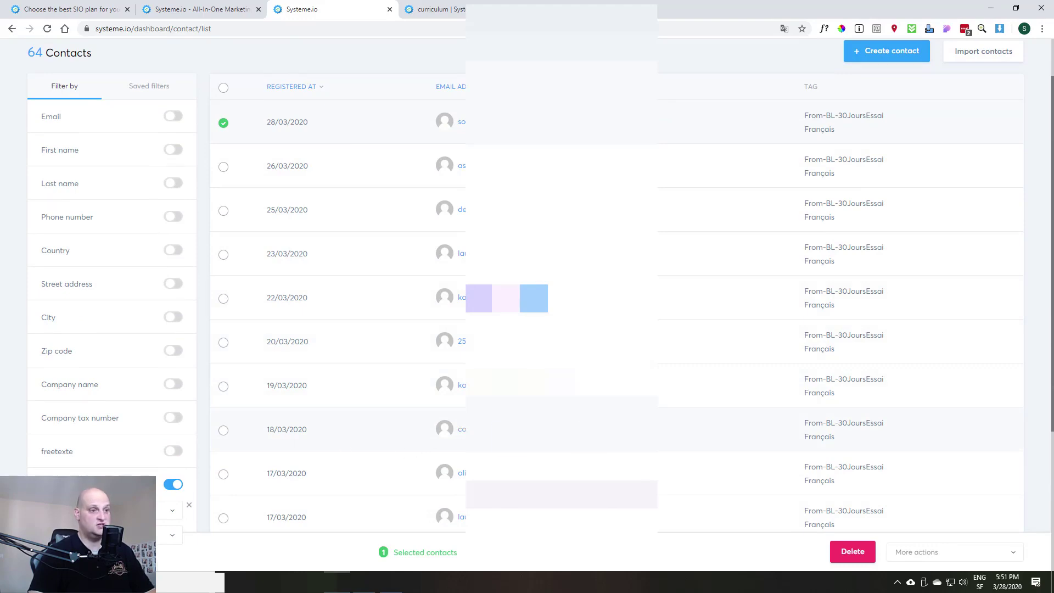
{"action": "mouse_move", "coordinate": [570, 433]}
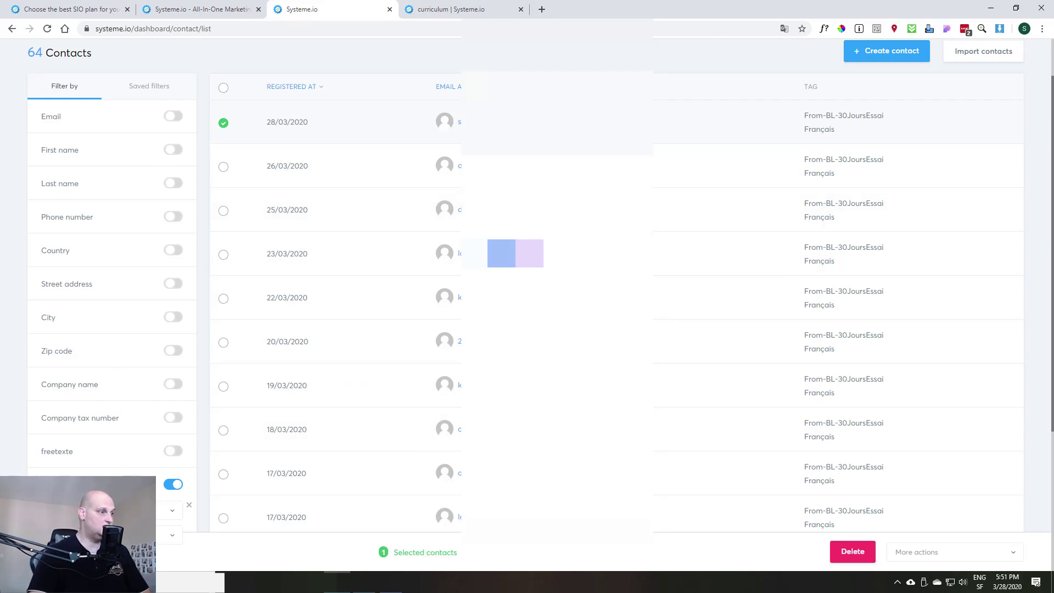
{"action": "scroll", "coordinate": [101, 466], "scroll_direction": "down", "scroll_amount": 3}
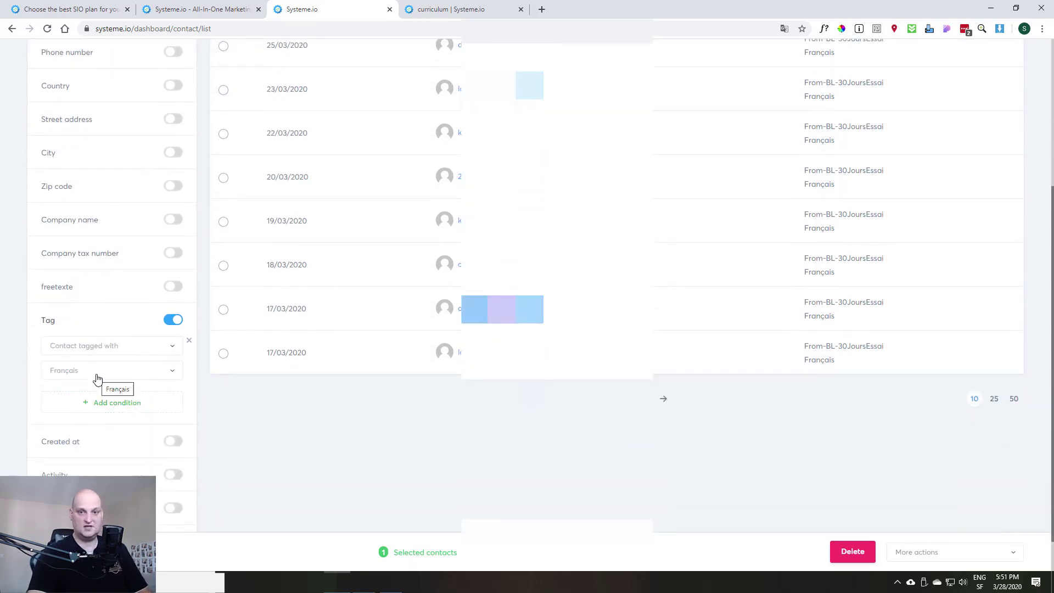
{"action": "scroll", "coordinate": [106, 400], "scroll_direction": "up", "scroll_amount": 4}
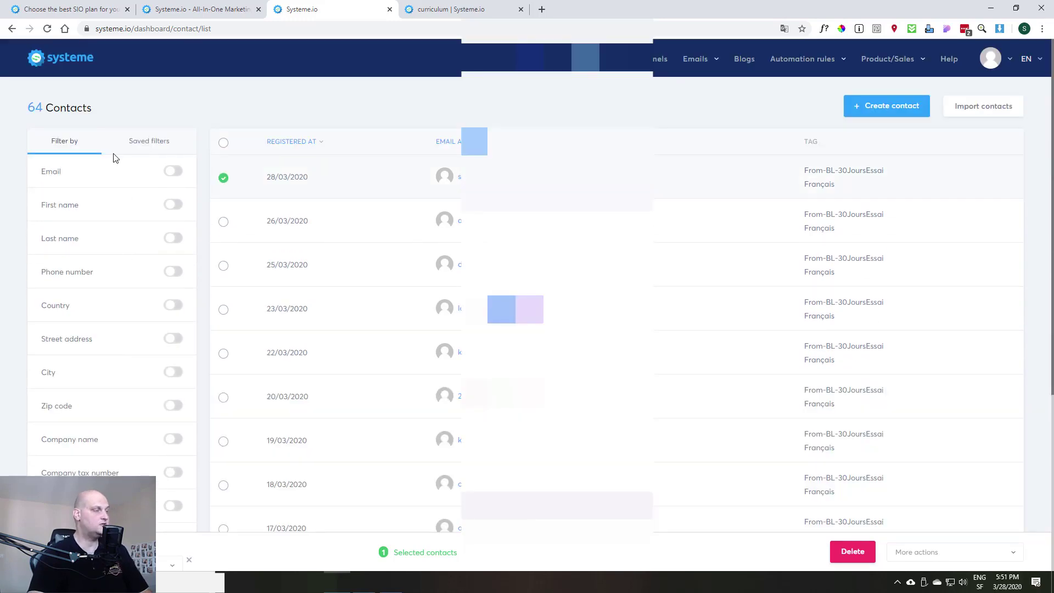
Try the Email filter with Contains matching, then switch off both the Email and Tag filters.
{"action": "left_click", "coordinate": [175, 172]}
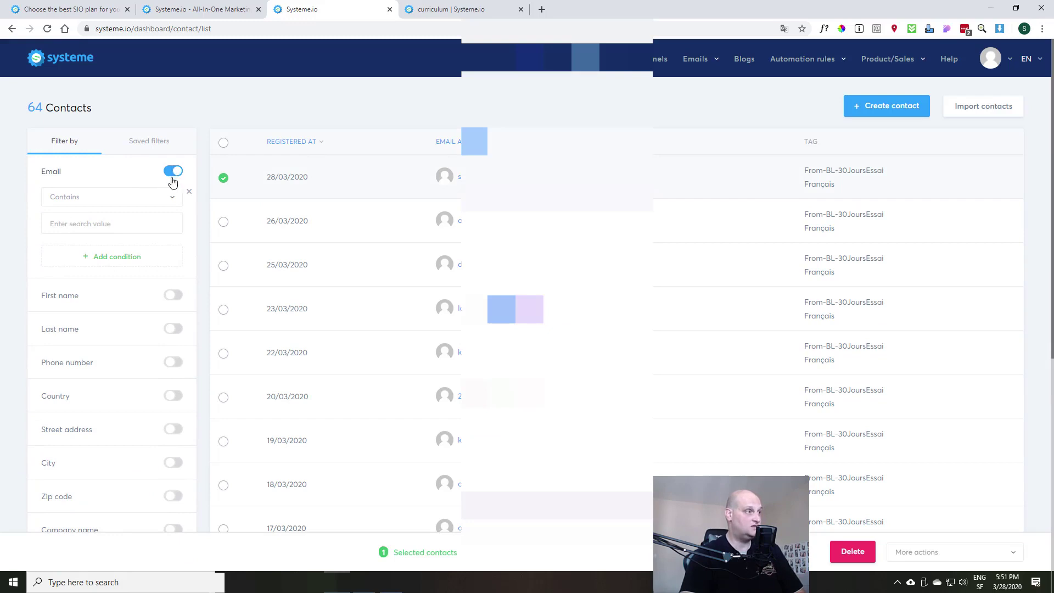
{"action": "left_click", "coordinate": [172, 197]}
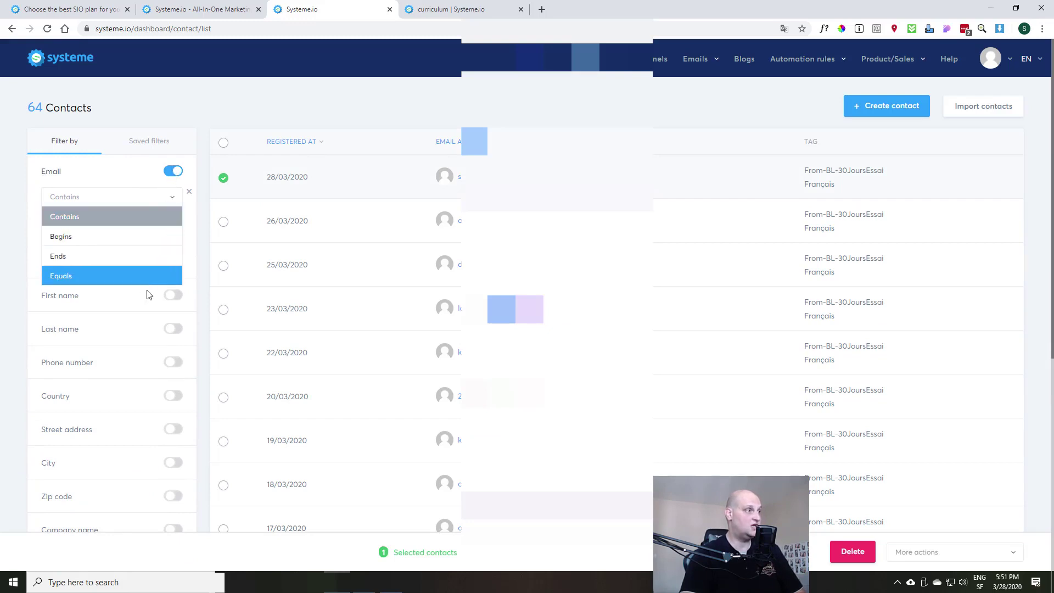
{"action": "left_click", "coordinate": [169, 199]}
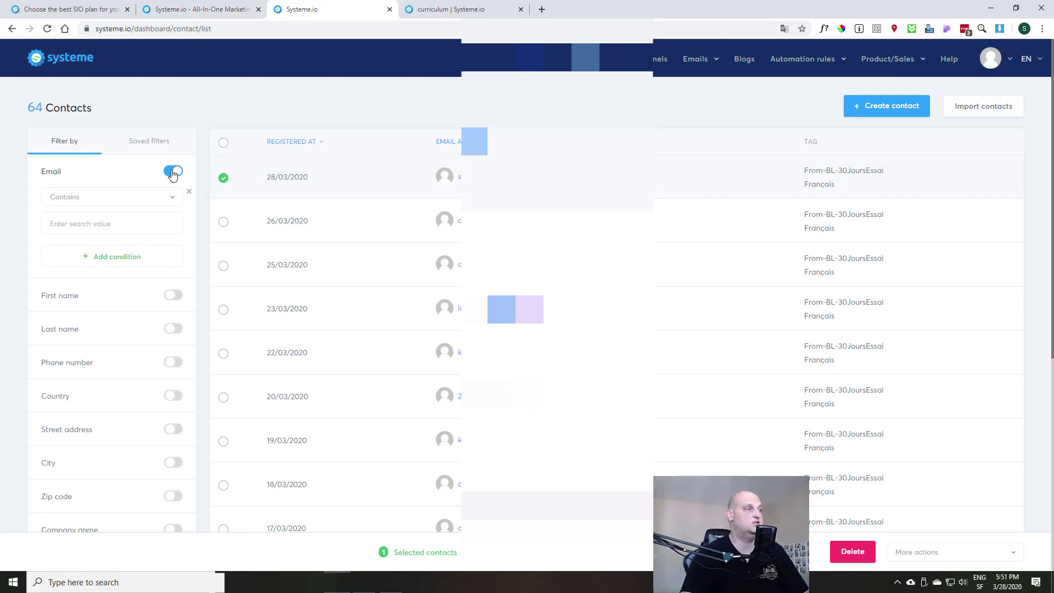
{"action": "left_click", "coordinate": [173, 172]}
{"action": "scroll", "coordinate": [109, 356], "scroll_direction": "down", "scroll_amount": 3}
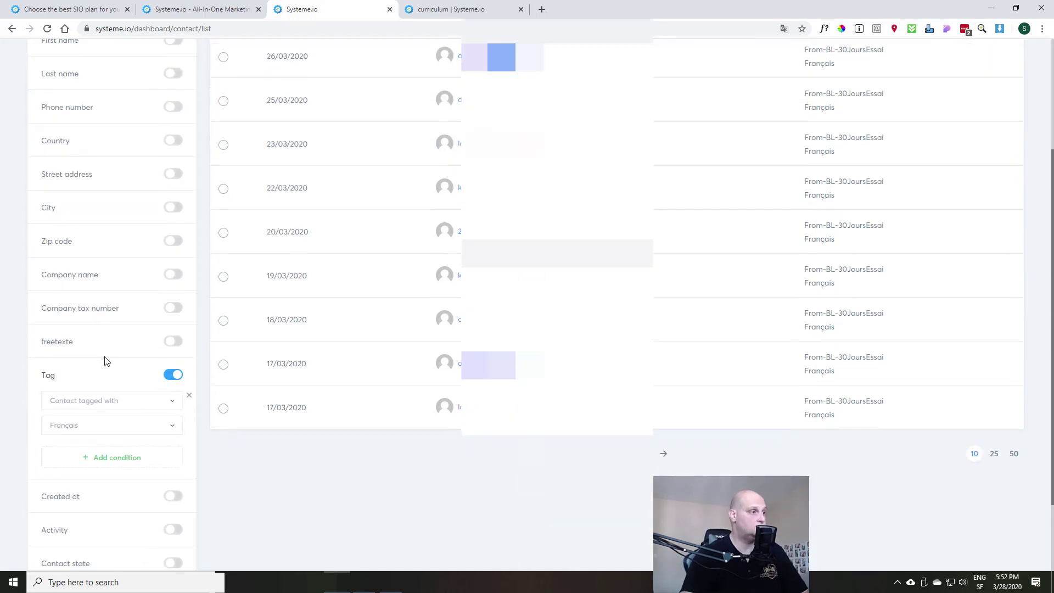
{"action": "left_click", "coordinate": [171, 376]}
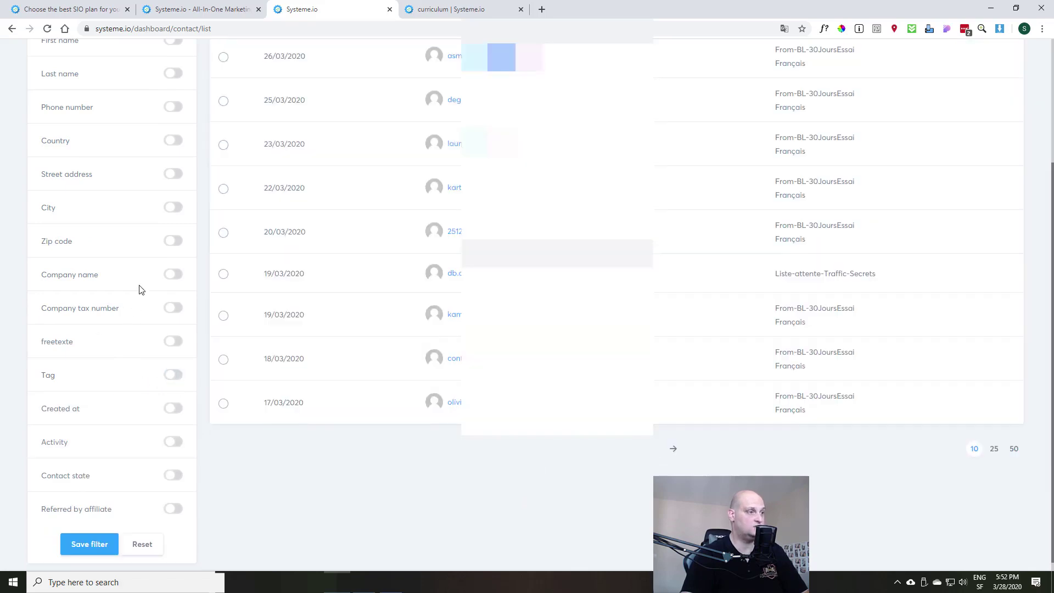
{"action": "scroll", "coordinate": [152, 303], "scroll_direction": "down", "scroll_amount": 1}
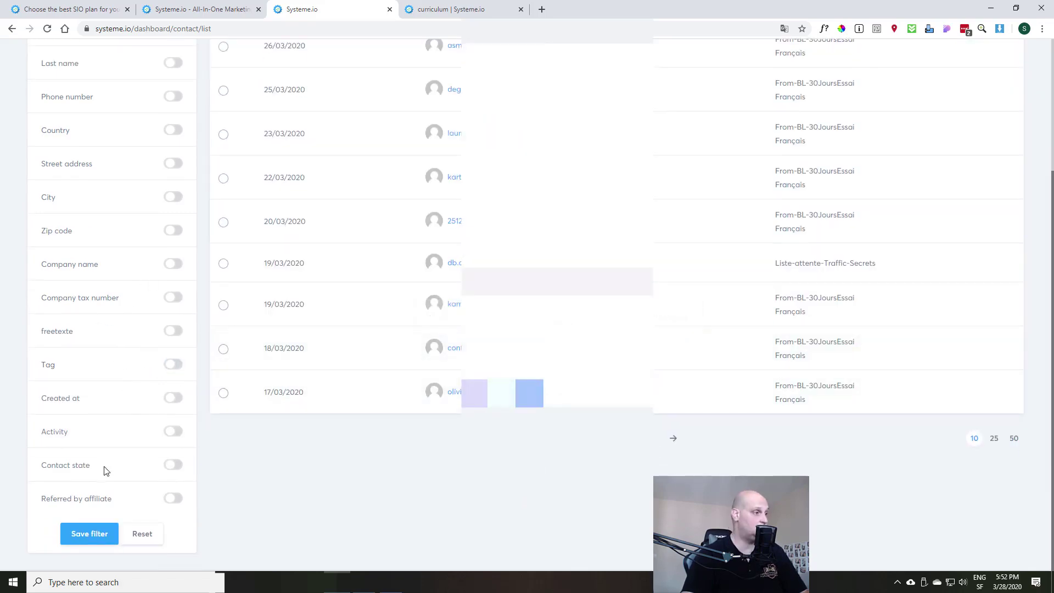
{"action": "left_click", "coordinate": [171, 466]}
{"action": "scroll", "coordinate": [123, 444], "scroll_direction": "down", "scroll_amount": 2}
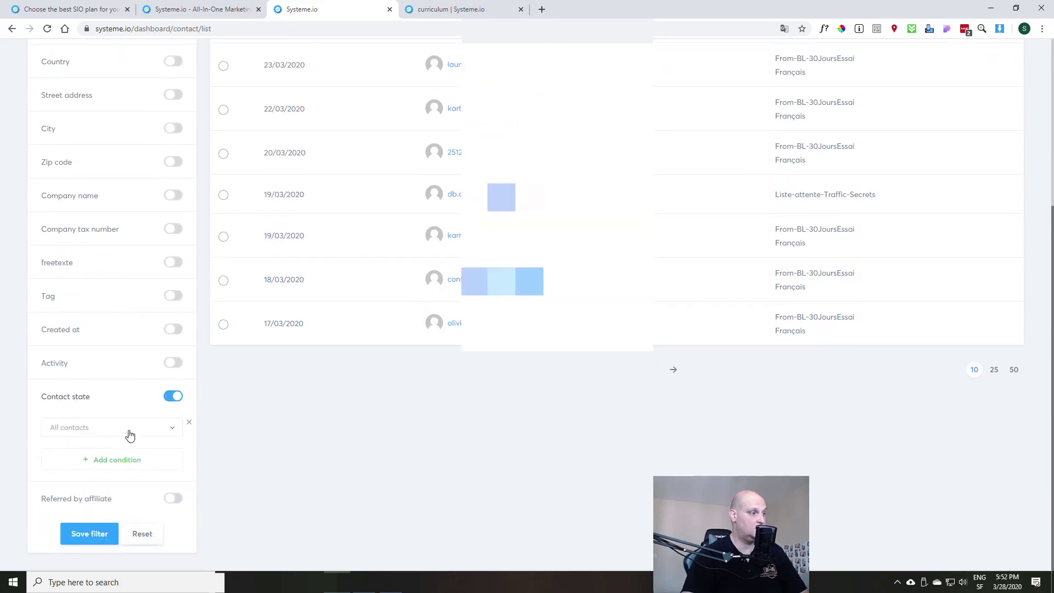
{"action": "left_click", "coordinate": [133, 433]}
{"action": "left_click", "coordinate": [122, 491]}
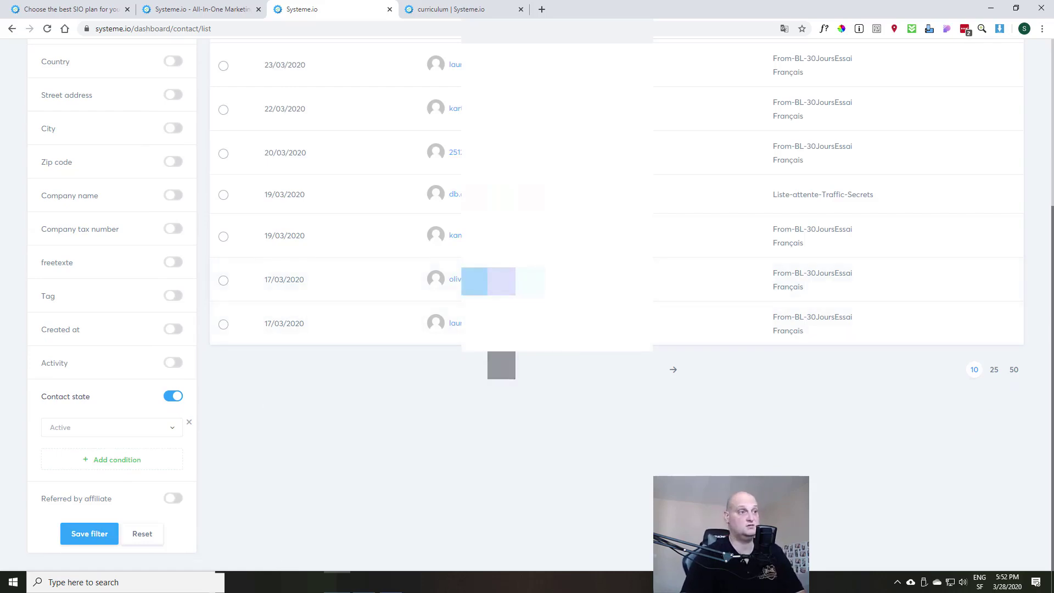
{"action": "scroll", "coordinate": [338, 286], "scroll_direction": "up", "scroll_amount": 5}
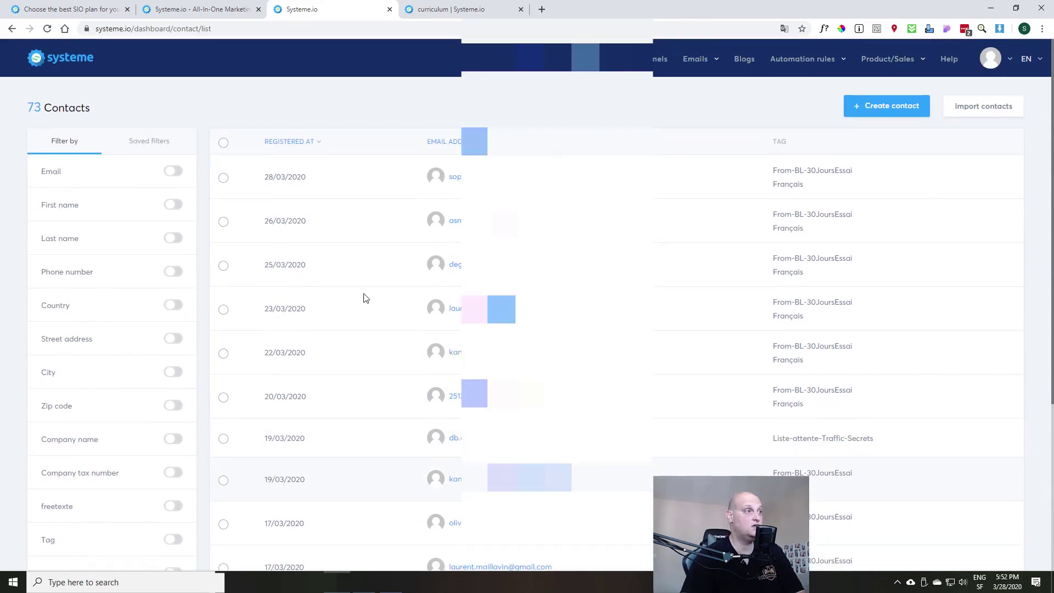
{"action": "left_click", "coordinate": [224, 143]}
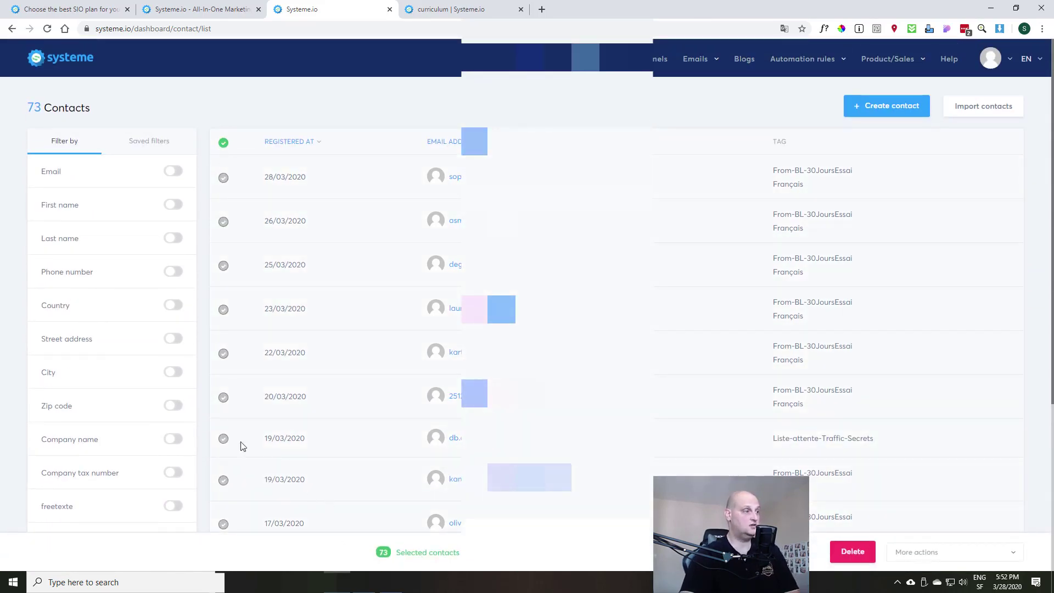
{"action": "scroll", "coordinate": [152, 442], "scroll_direction": "down", "scroll_amount": 4}
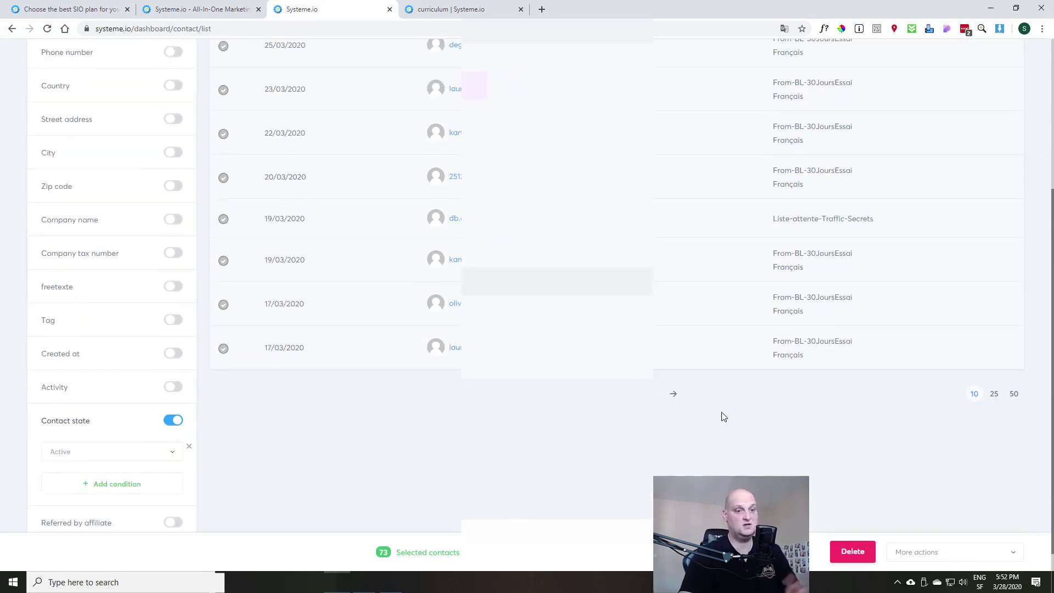
{"action": "left_click", "coordinate": [981, 553]}
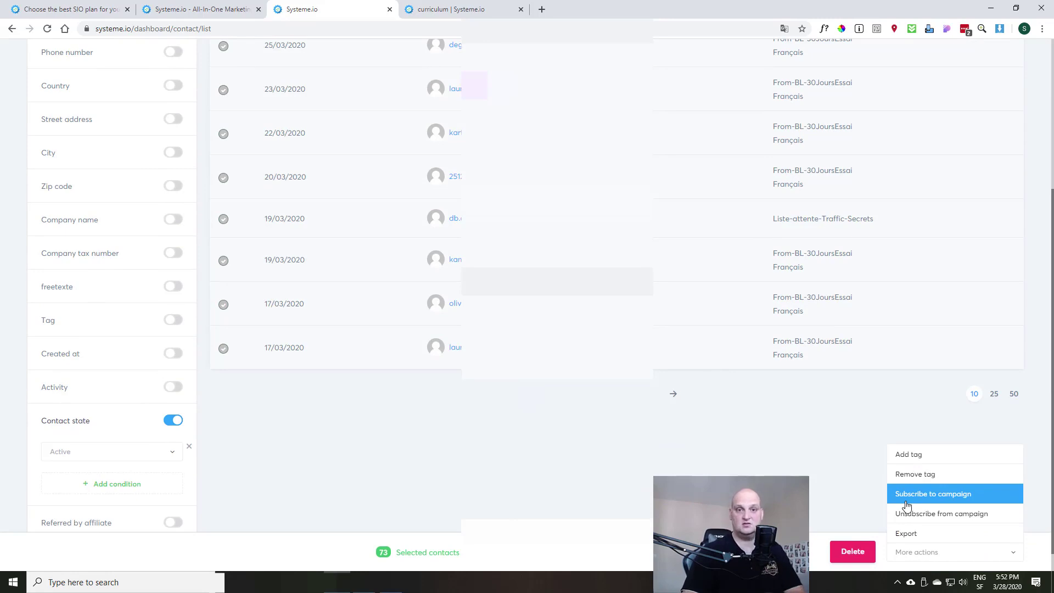
{"action": "left_click", "coordinate": [866, 490]}
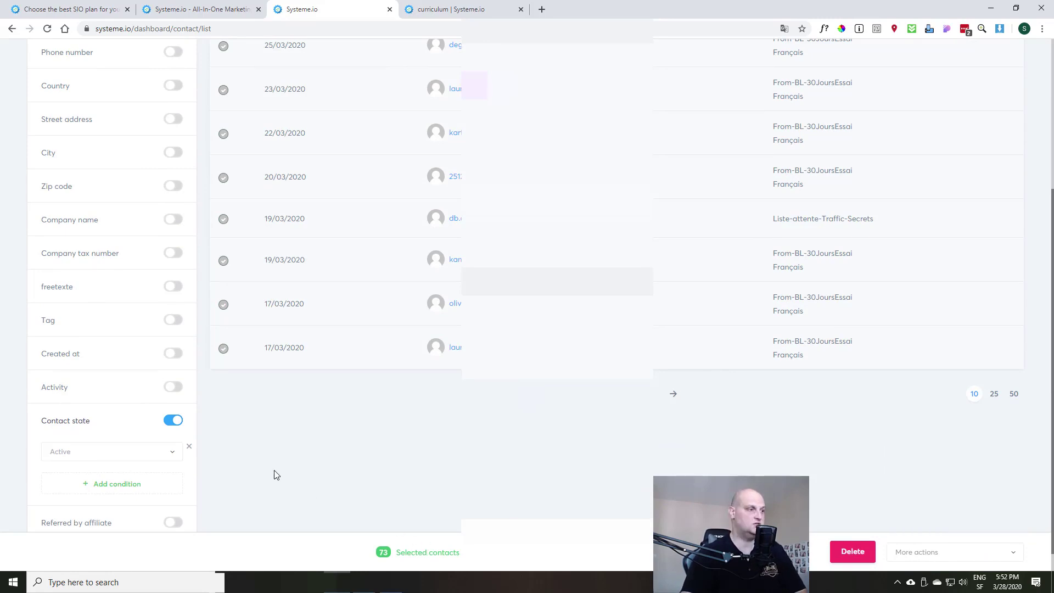
{"action": "left_click", "coordinate": [170, 421]}
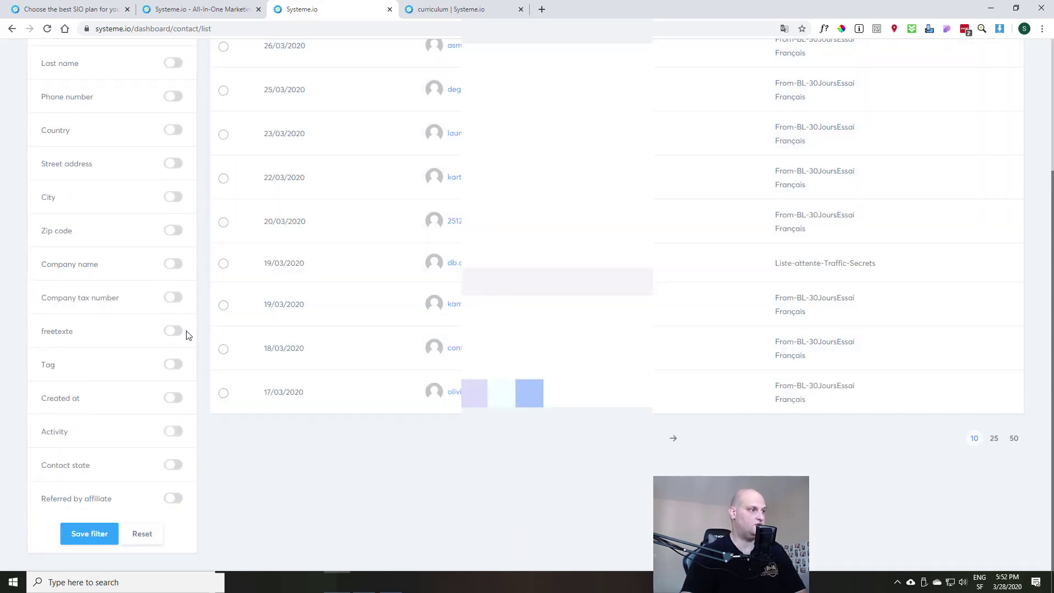
{"action": "left_click", "coordinate": [174, 367]}
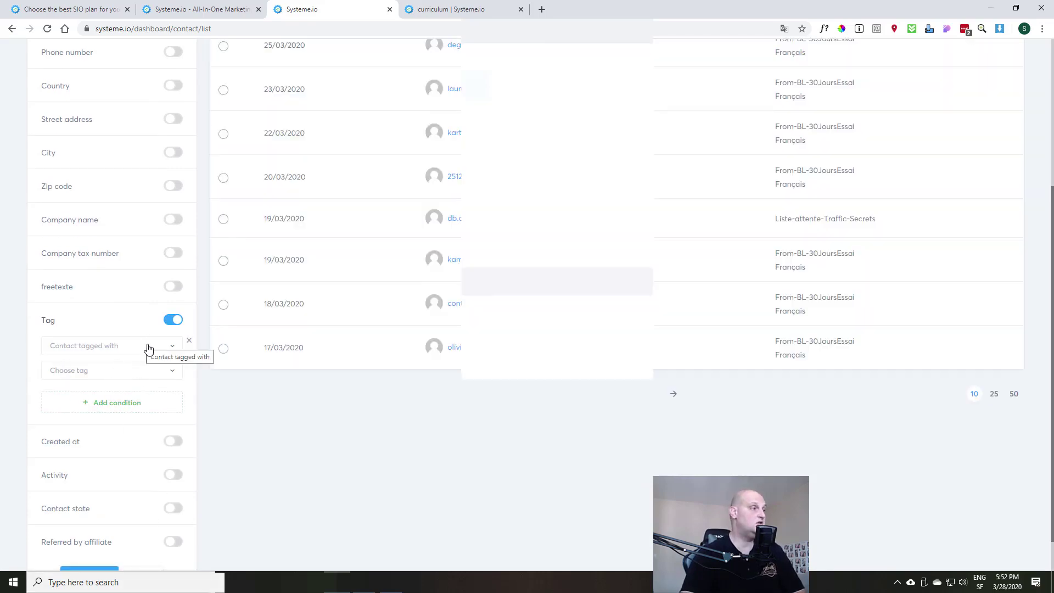
{"action": "left_click", "coordinate": [176, 374]}
{"action": "type", "text": "english"}
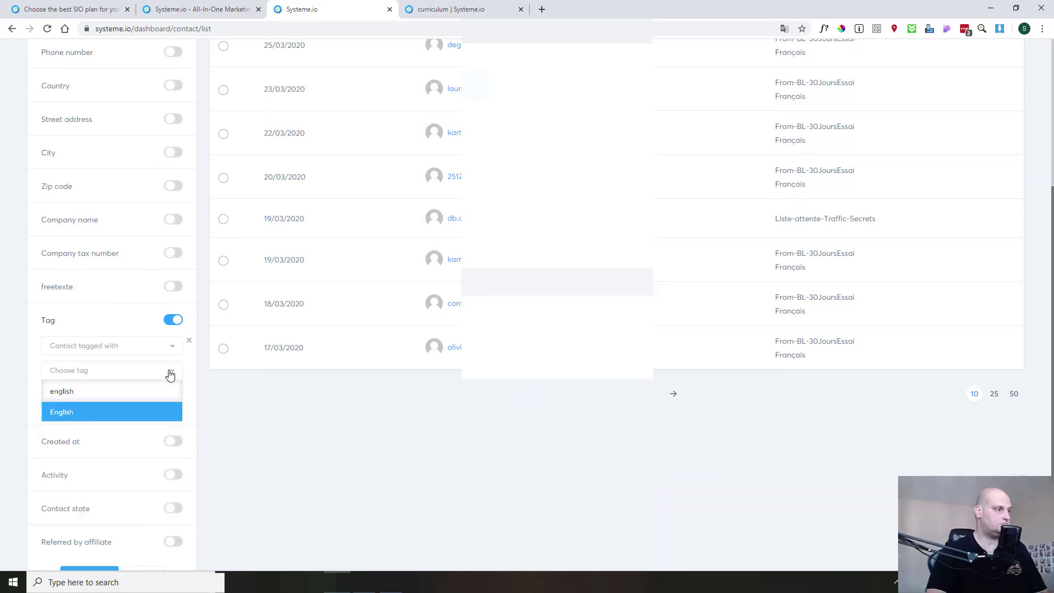
{"action": "left_click", "coordinate": [163, 415]}
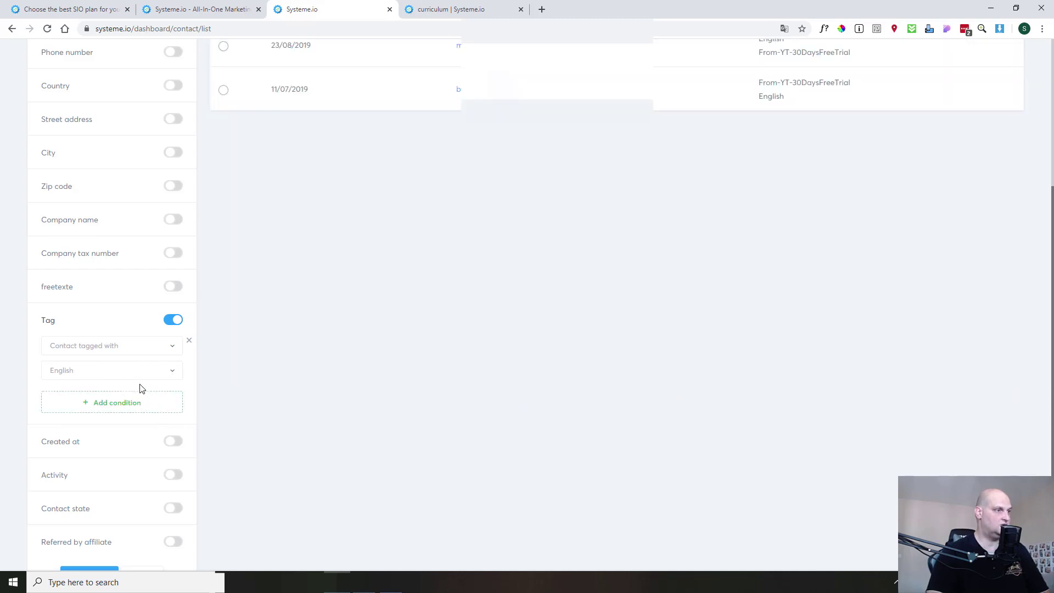
{"action": "scroll", "coordinate": [408, 392], "scroll_direction": "up", "scroll_amount": 4}
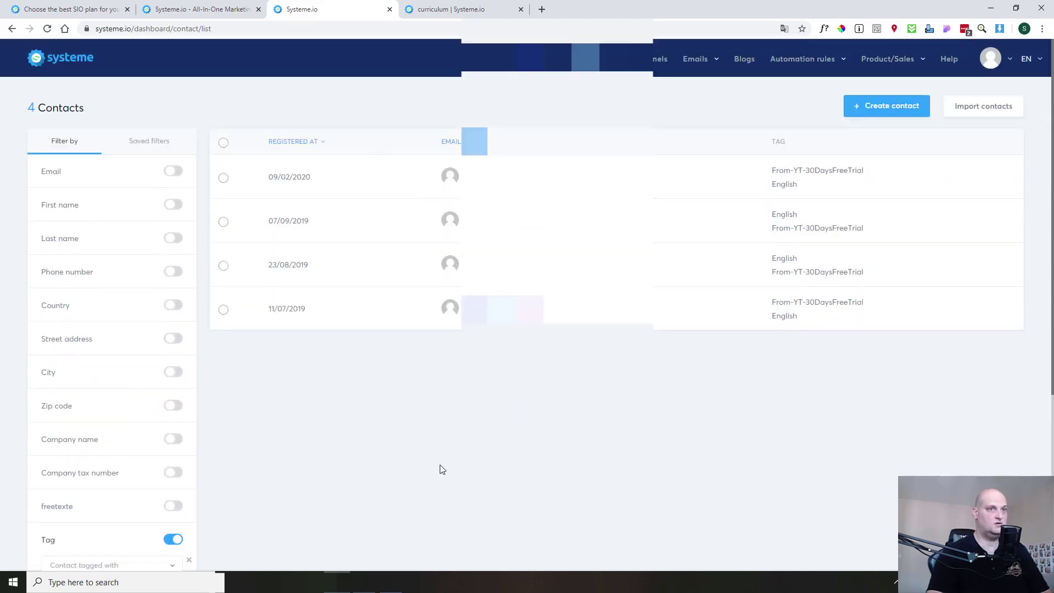
{"action": "scroll", "coordinate": [404, 411], "scroll_direction": "down", "scroll_amount": 3}
{"action": "scroll", "coordinate": [442, 414], "scroll_direction": "up", "scroll_amount": 3}
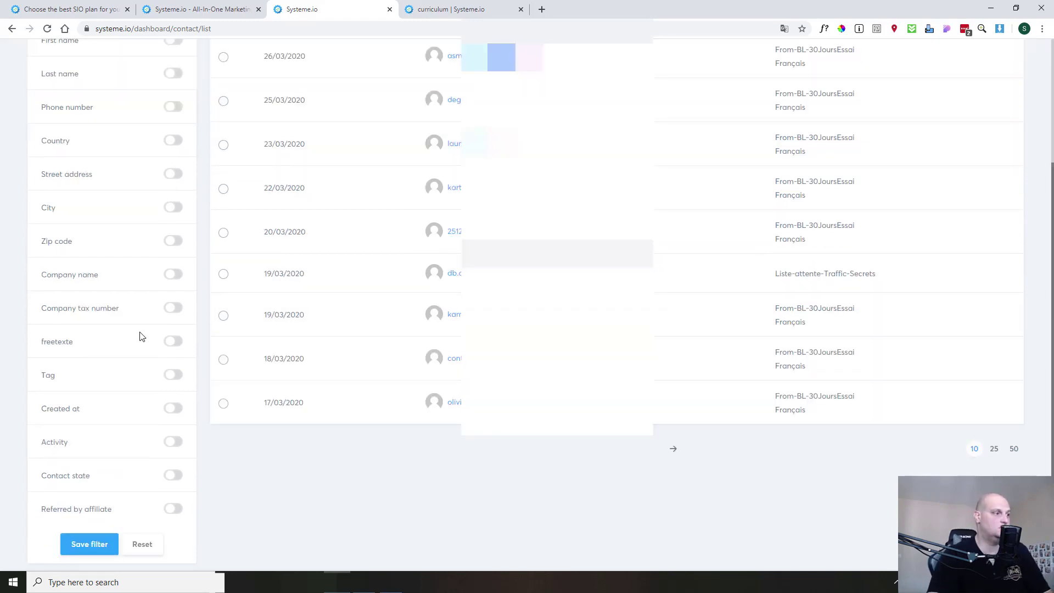
{"action": "scroll", "coordinate": [159, 439], "scroll_direction": "down", "scroll_amount": 1}
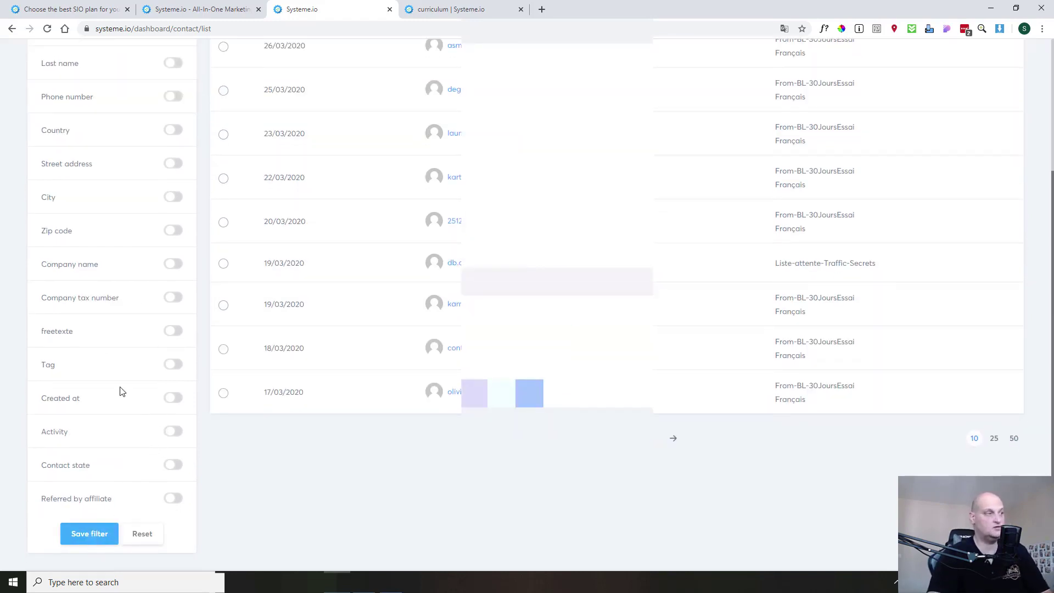
{"action": "scroll", "coordinate": [120, 390], "scroll_direction": "up", "scroll_amount": 3}
{"action": "left_click", "coordinate": [147, 145]}
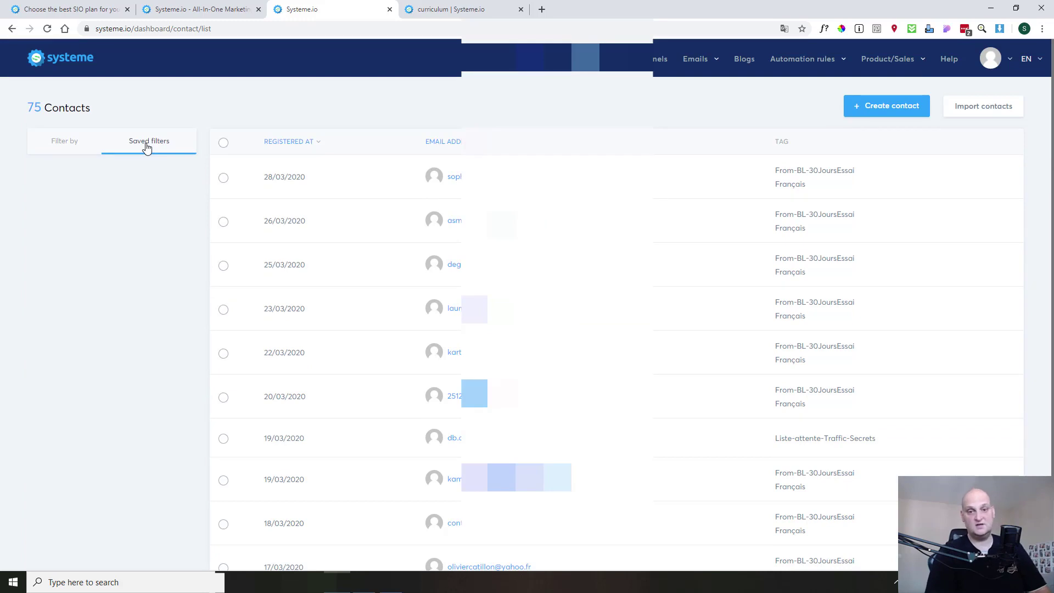
Open Contacts > Tags listing 37 tags, and close the Add a new tag form unsaved.
{"action": "left_click", "coordinate": [64, 141]}
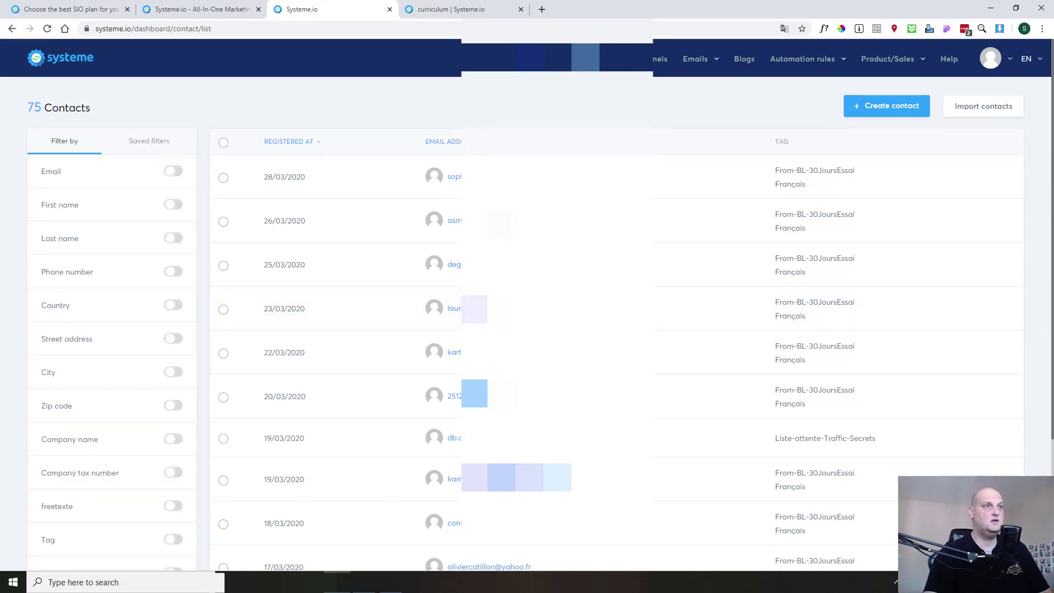
{"action": "left_click", "coordinate": [600, 86]}
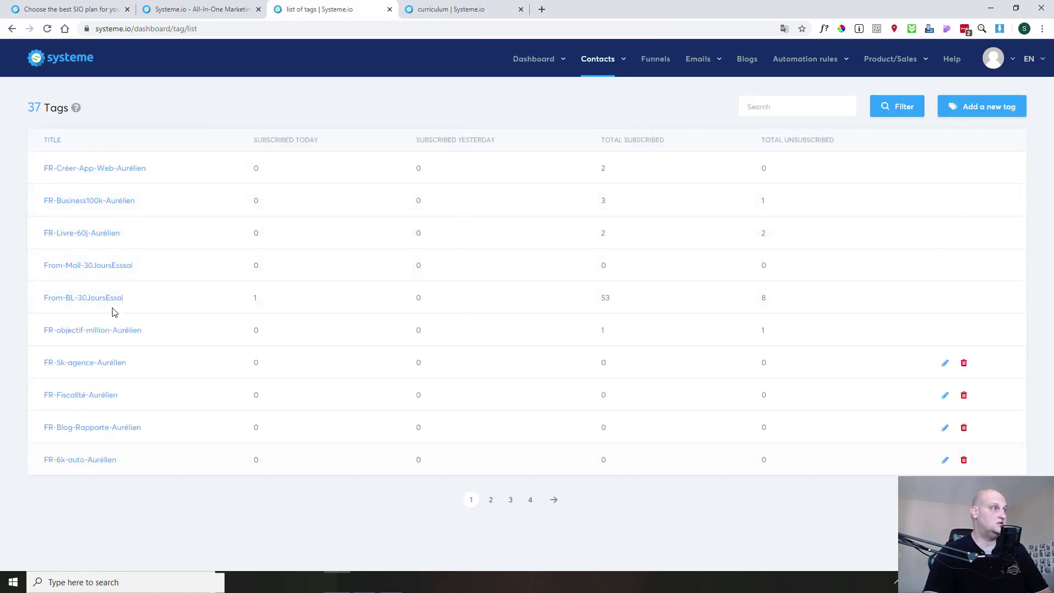
{"action": "left_click", "coordinate": [999, 106]}
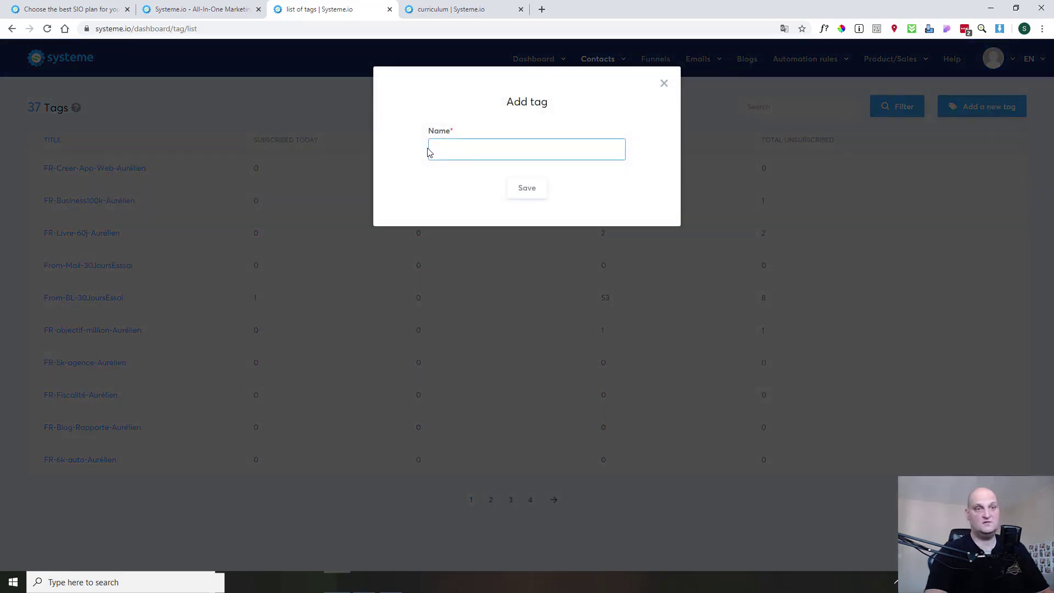
{"action": "left_click", "coordinate": [663, 84]}
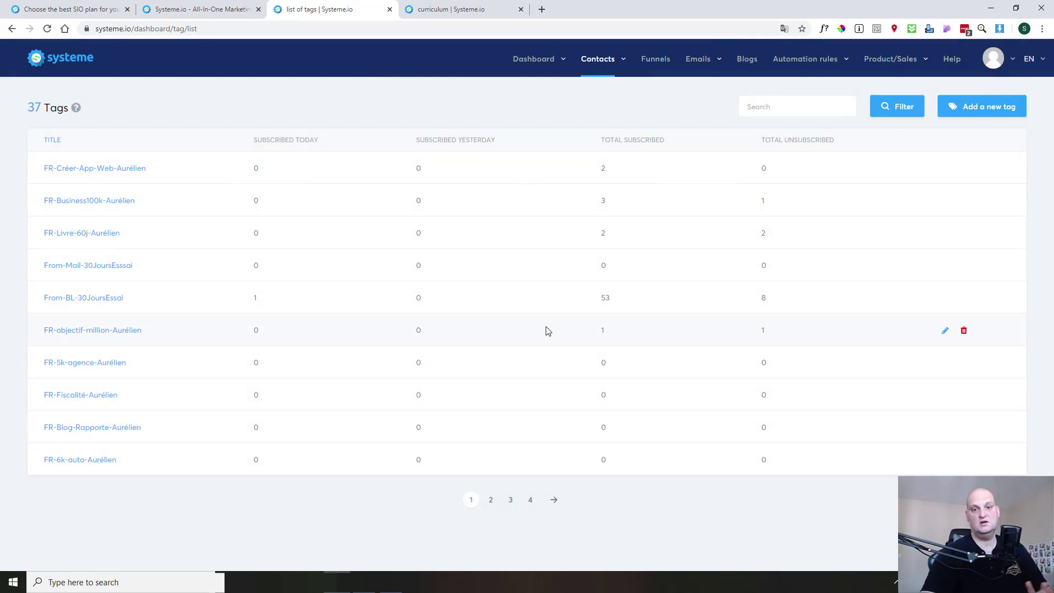